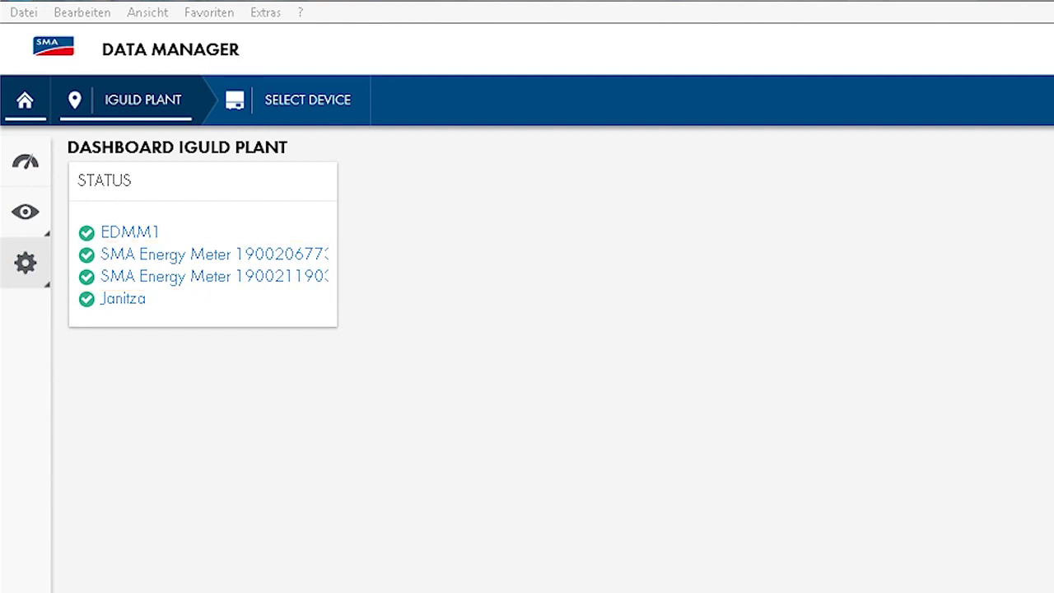
In Device registration, select both detected Speedwire Energy Meters and save them.
click(13, 270)
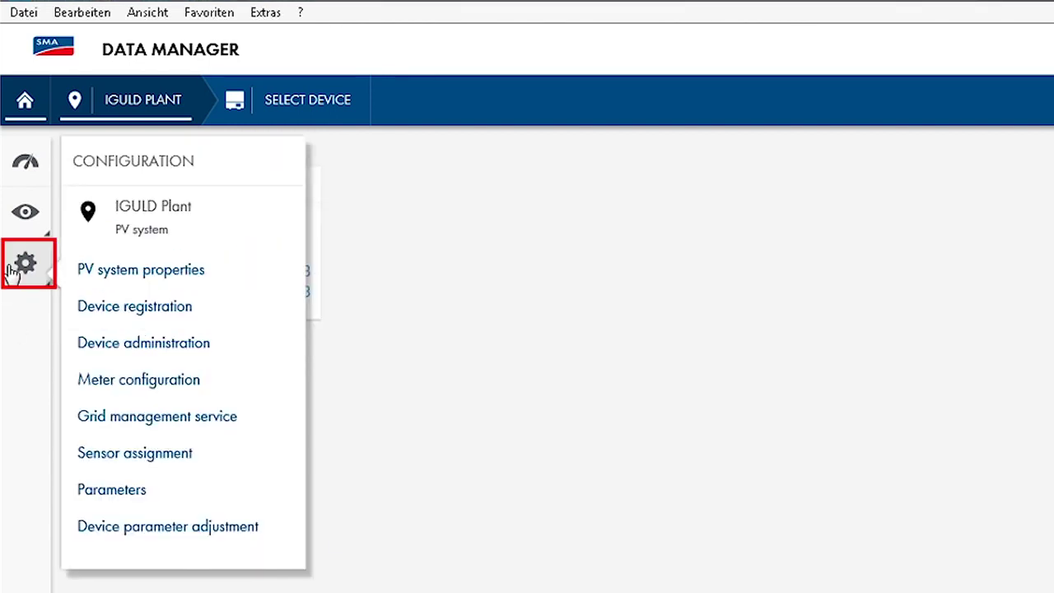
click(132, 313)
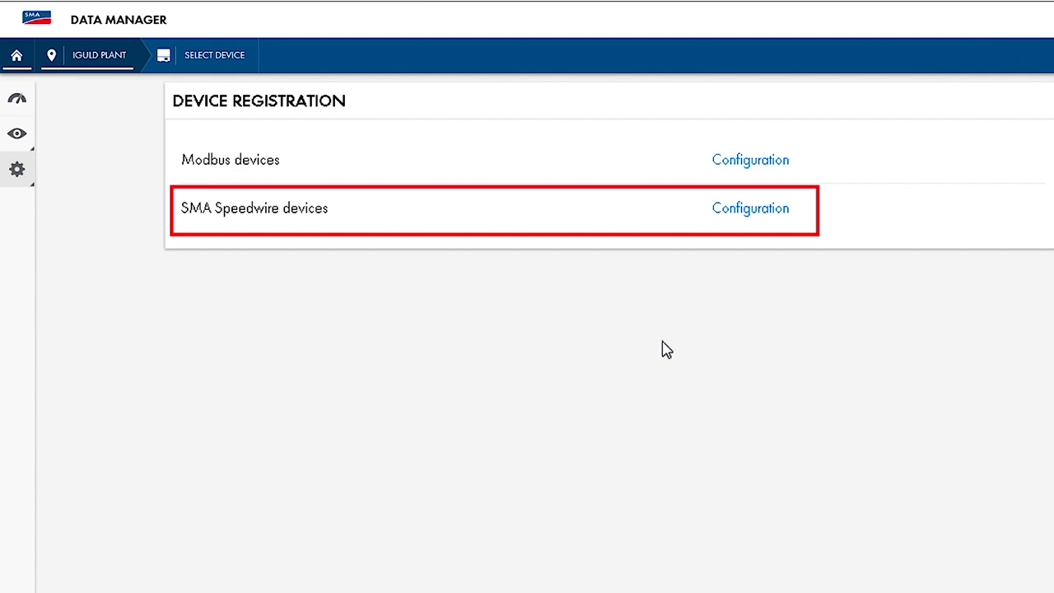
click(745, 216)
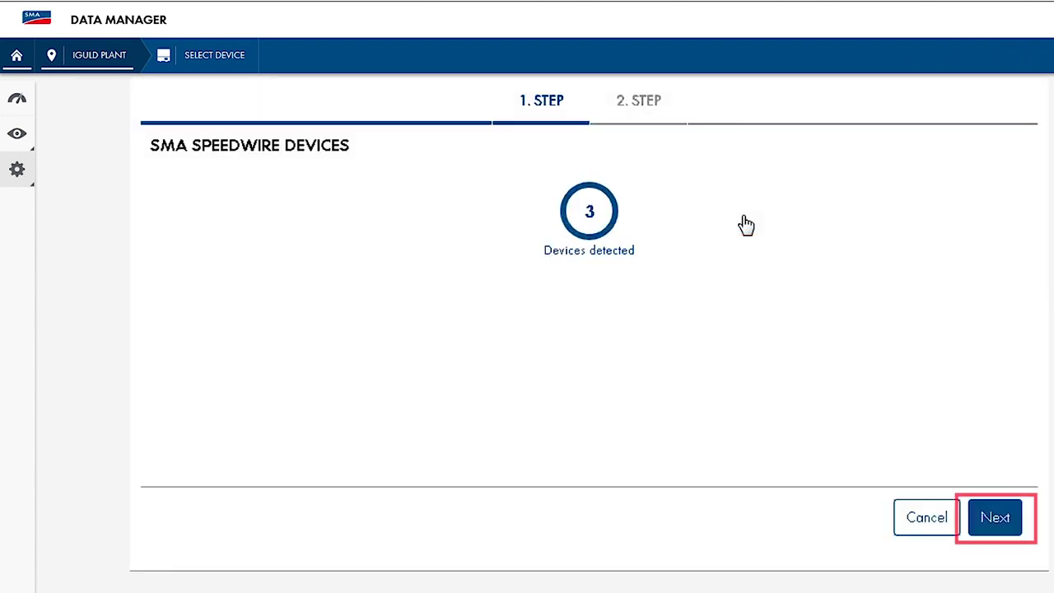
click(988, 517)
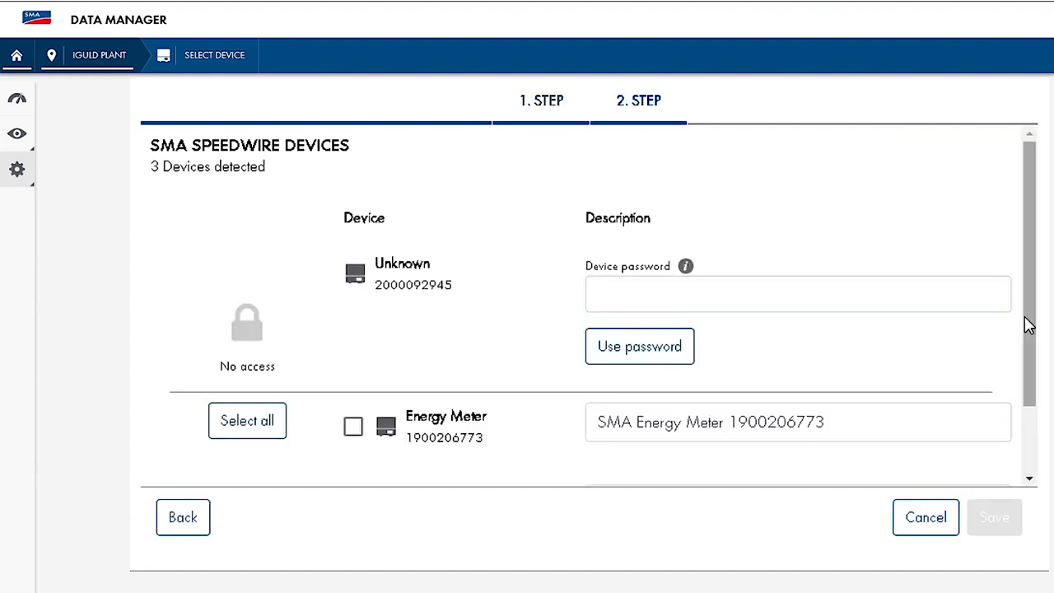
drag(1026, 343, 1022, 410)
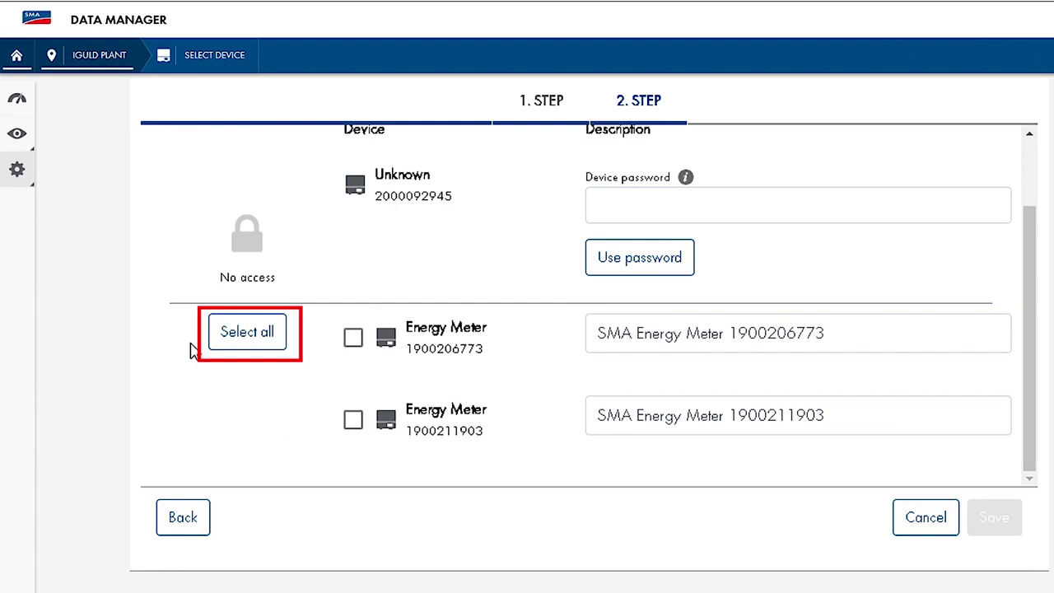
click(250, 336)
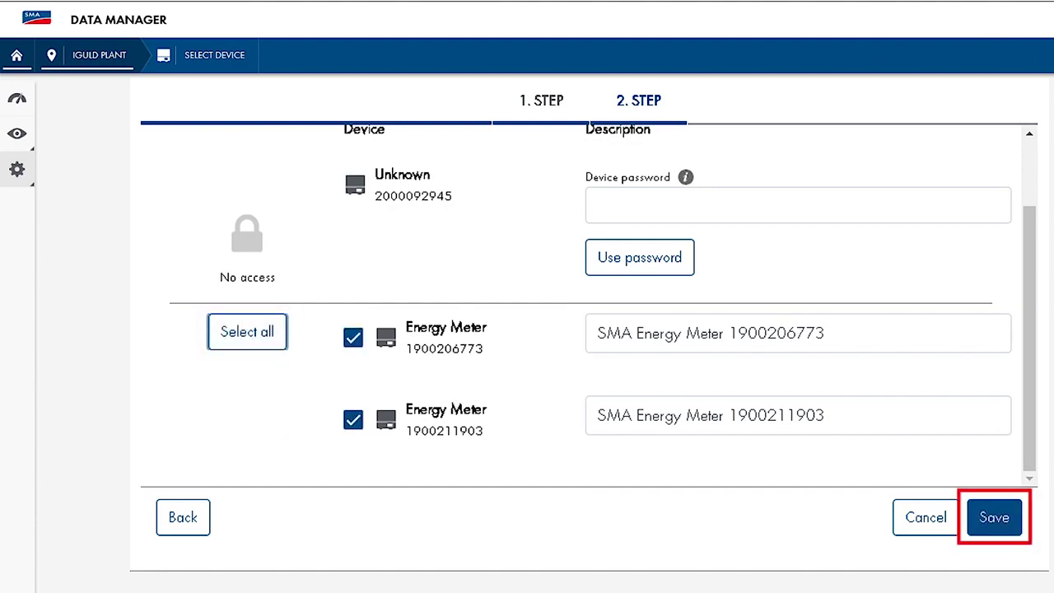
click(989, 524)
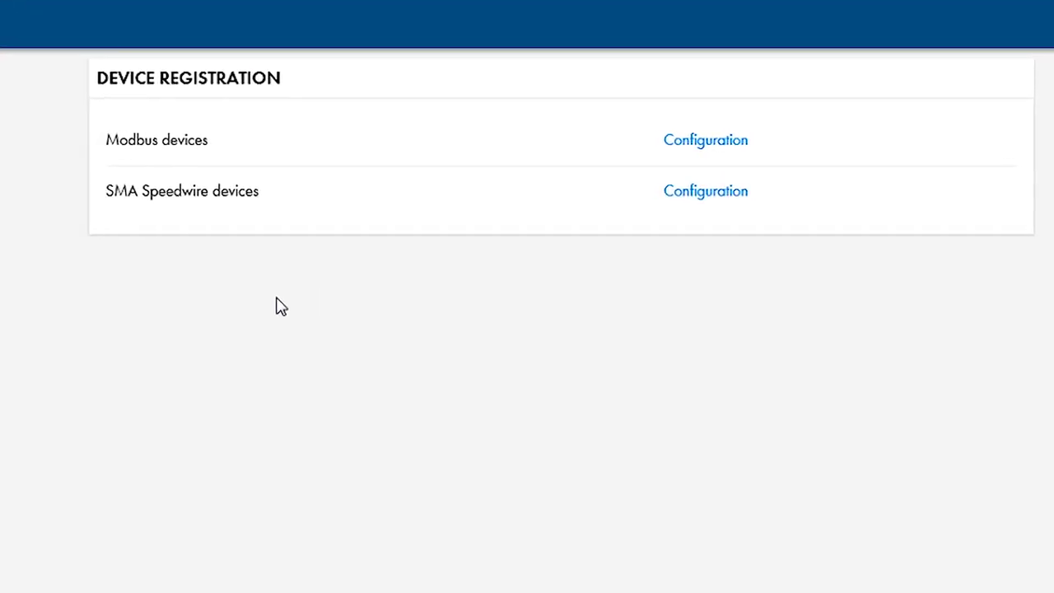
Add Modbus device 'Janitza' at 192.168.1.9, port 502, unit ID 1, UMG 604 profile, and save.
click(700, 142)
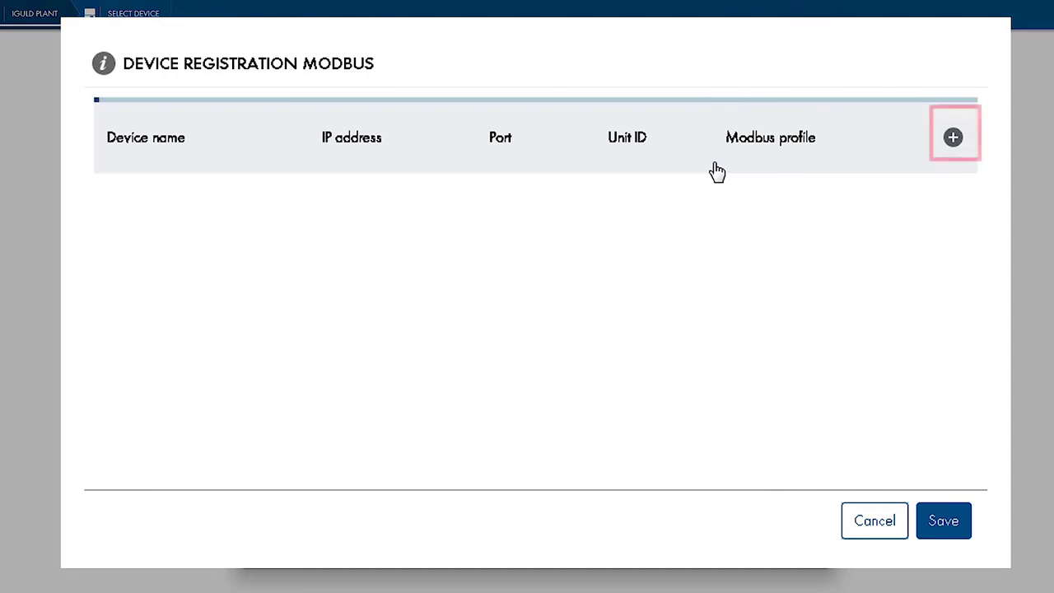
click(954, 139)
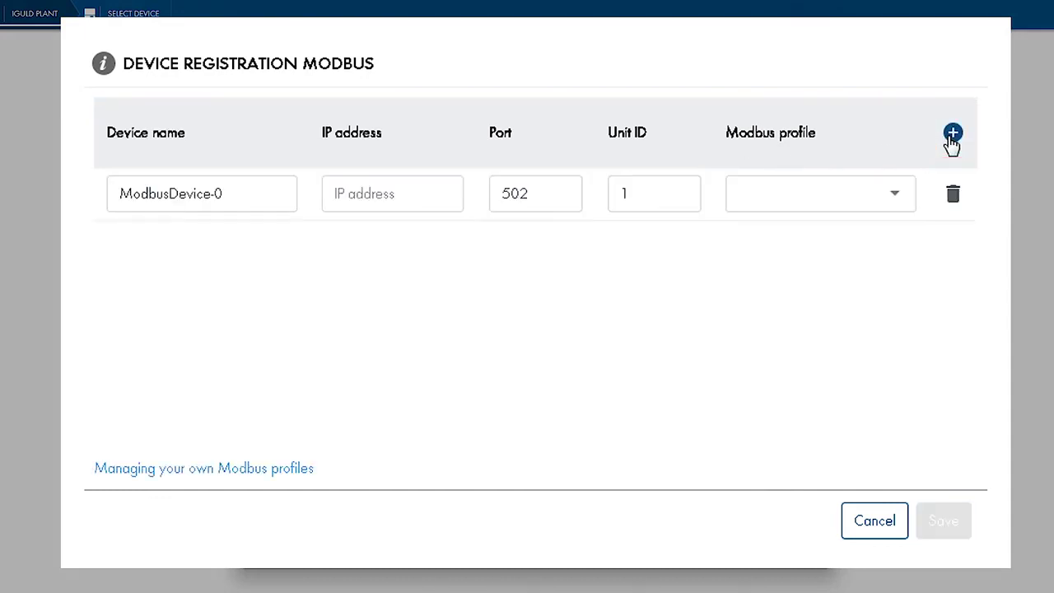
drag(226, 192, 66, 219)
text(Jani)
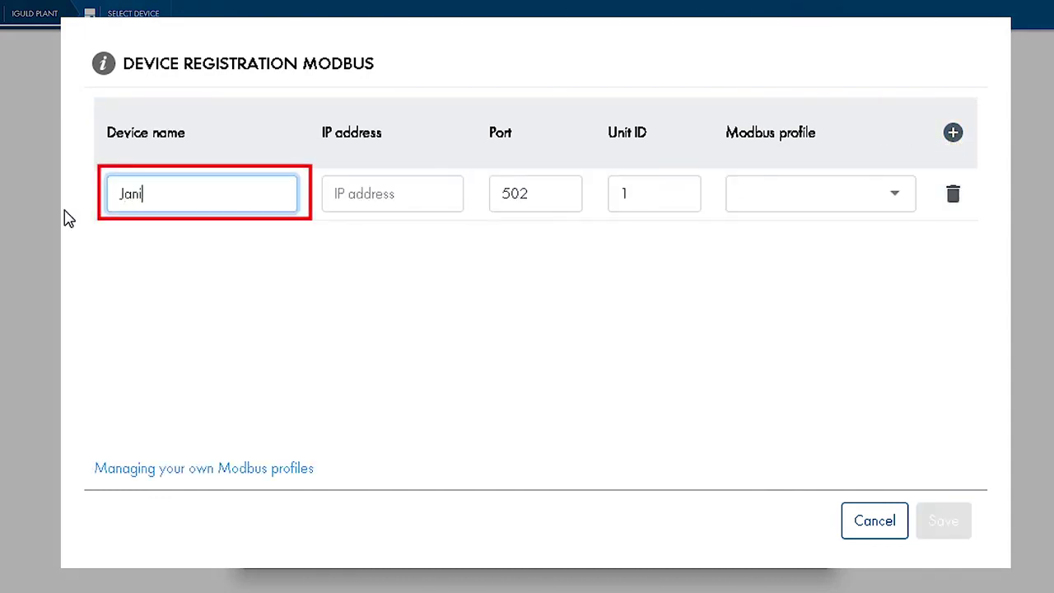
text(tza)
click(425, 192)
text(192.16)
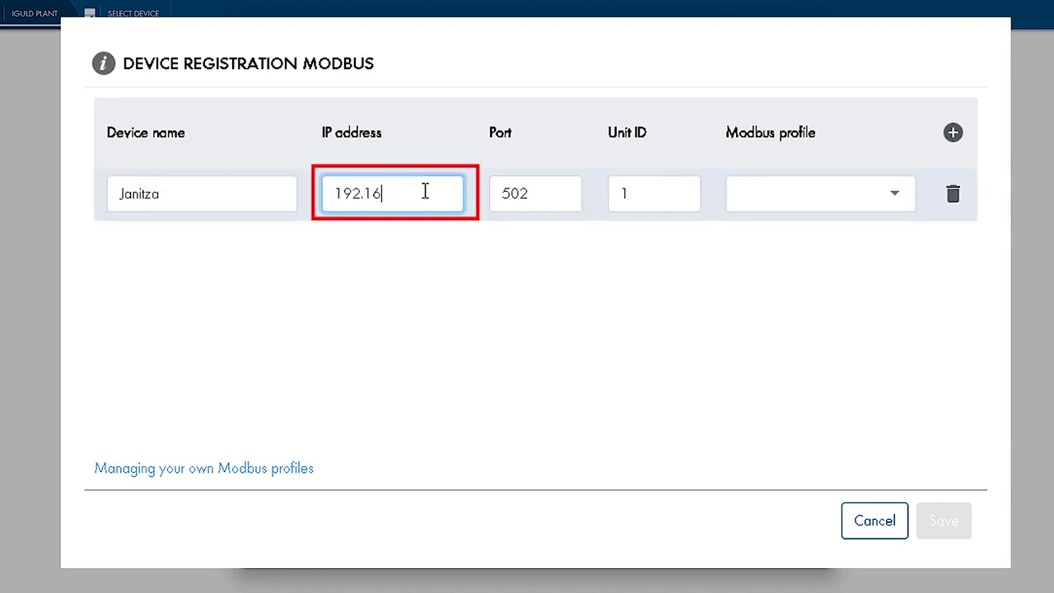
text(8.1.9)
click(649, 195)
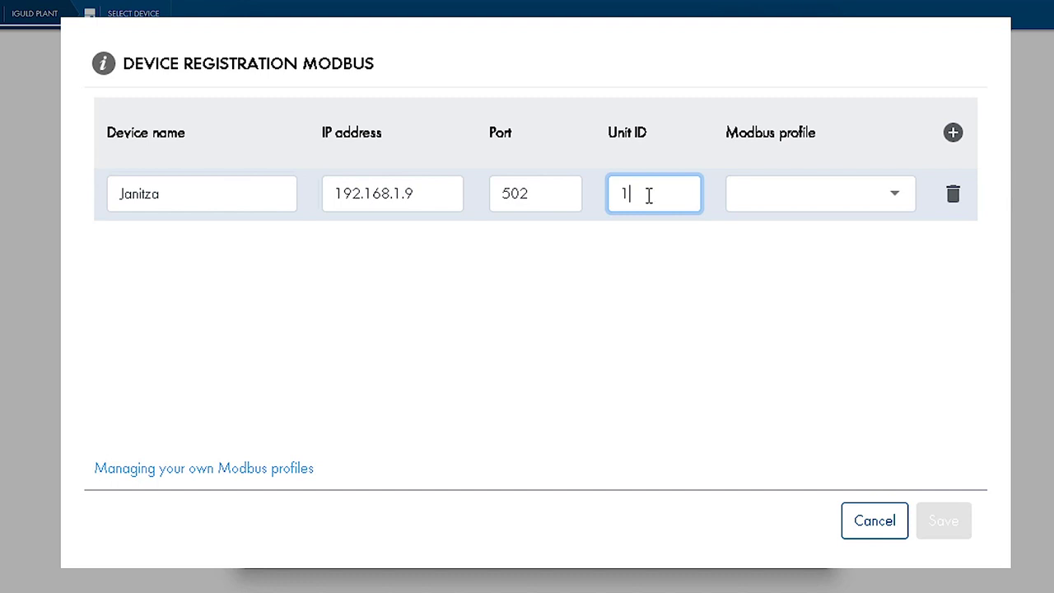
click(798, 202)
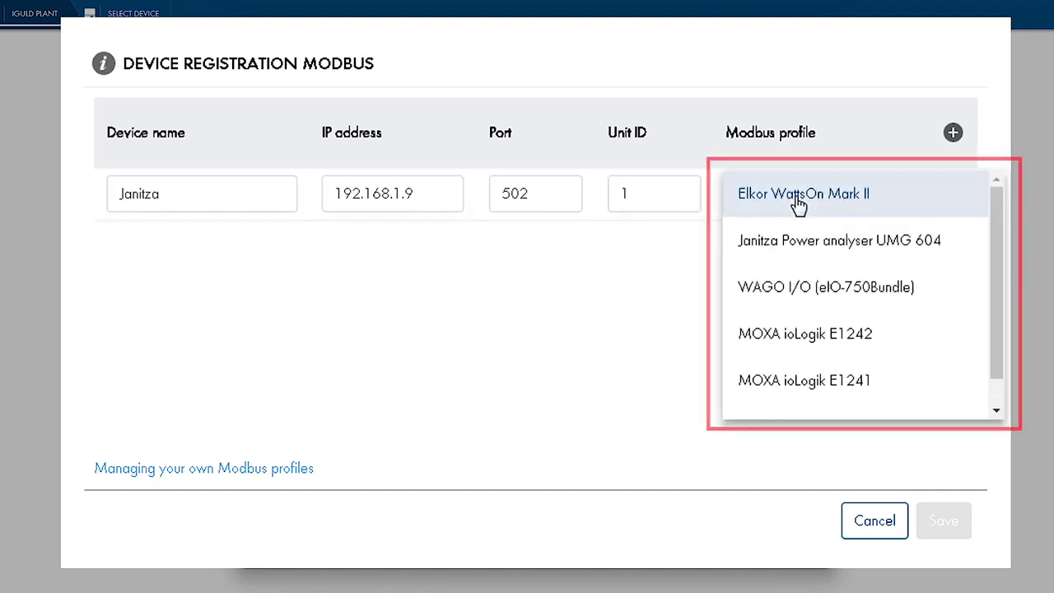
click(796, 240)
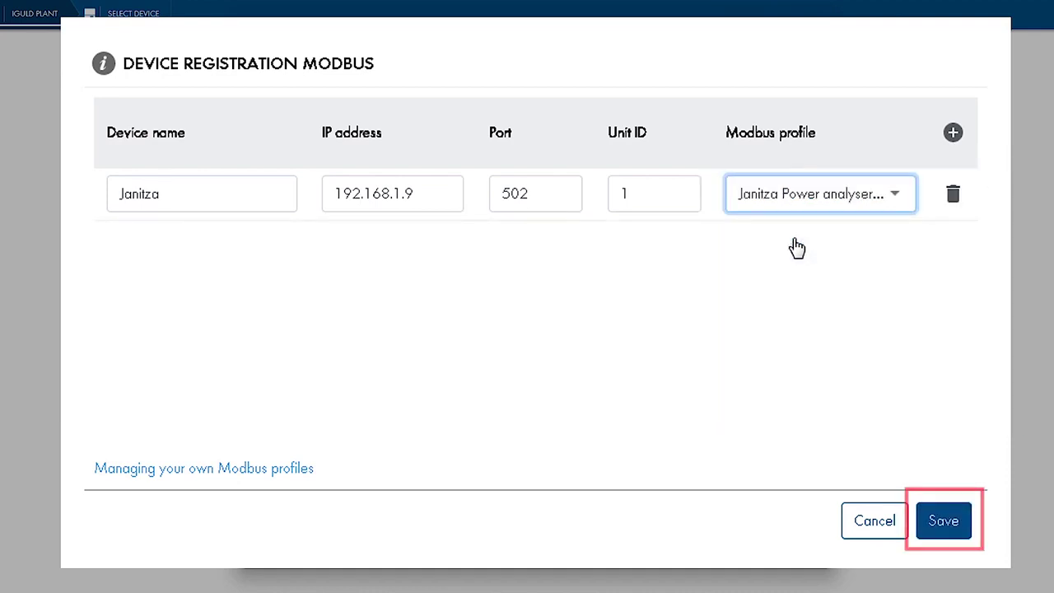
click(944, 521)
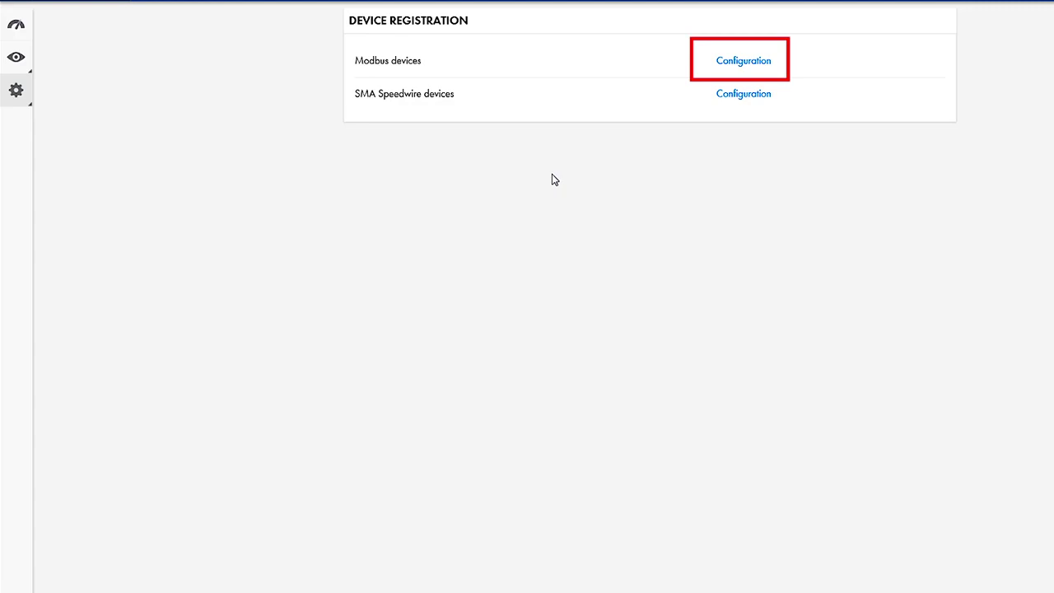
click(735, 65)
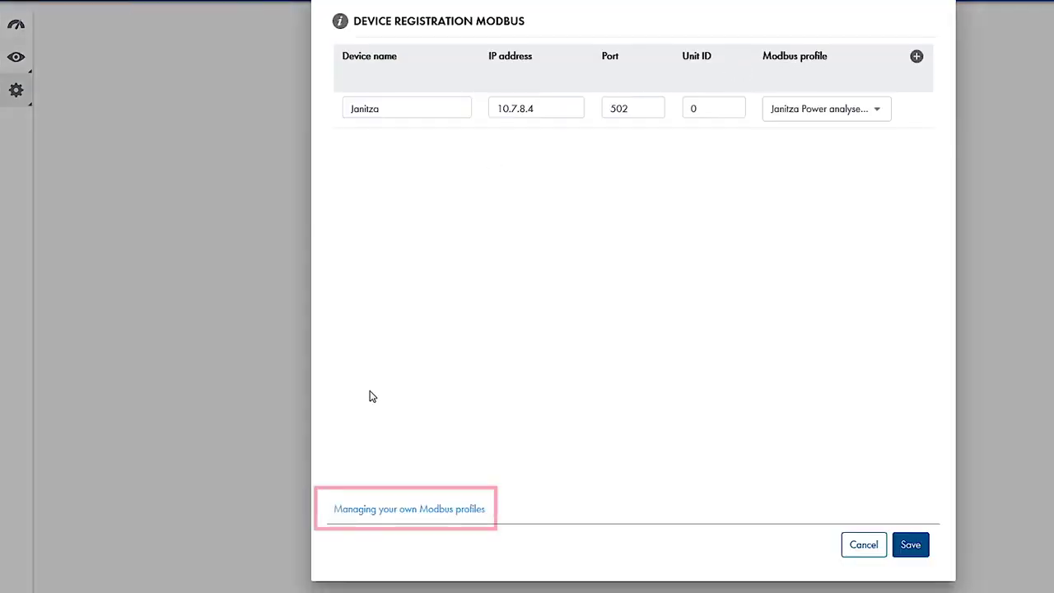
click(393, 509)
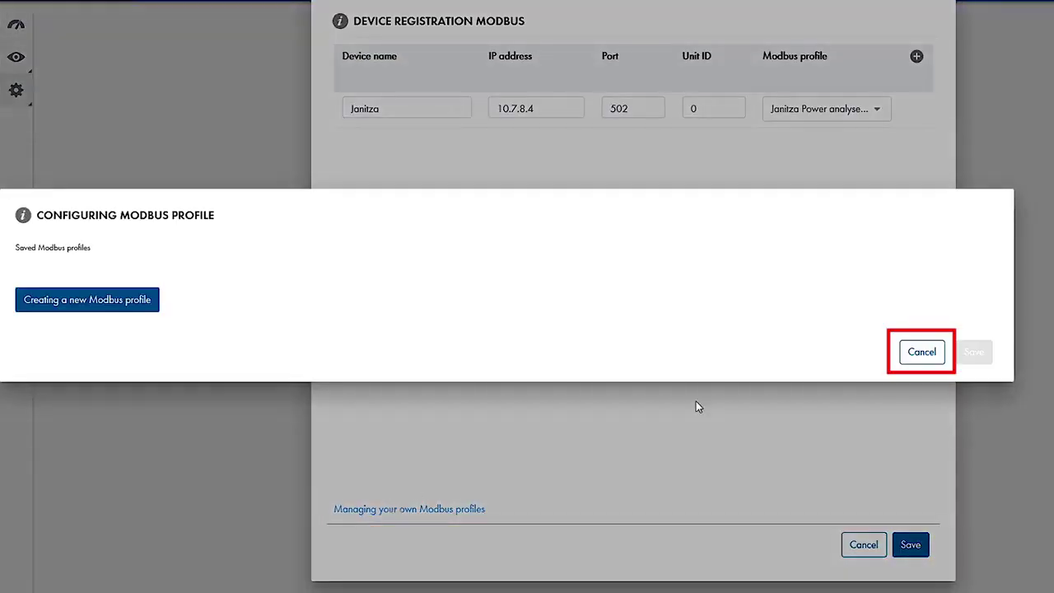
click(929, 356)
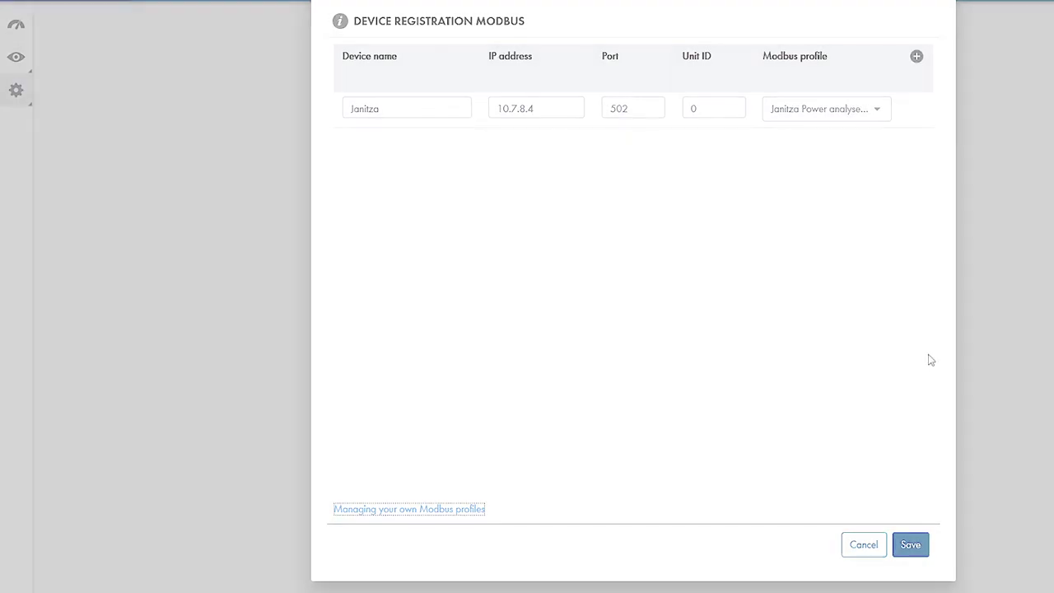
click(301, 335)
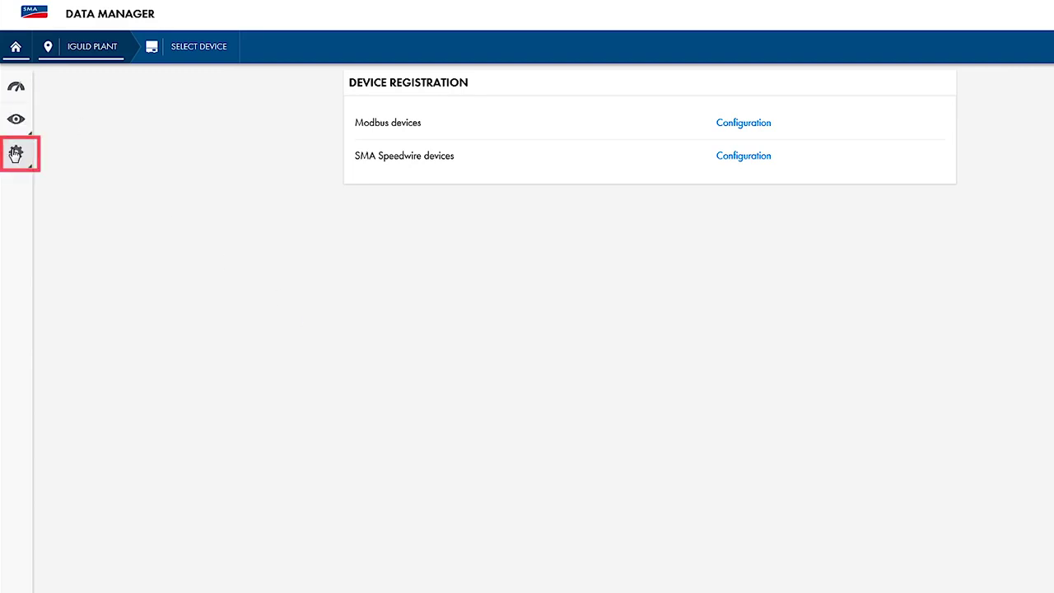
Open Meter configuration to view the purchased electricity and grid feed-in meter assignments.
click(16, 153)
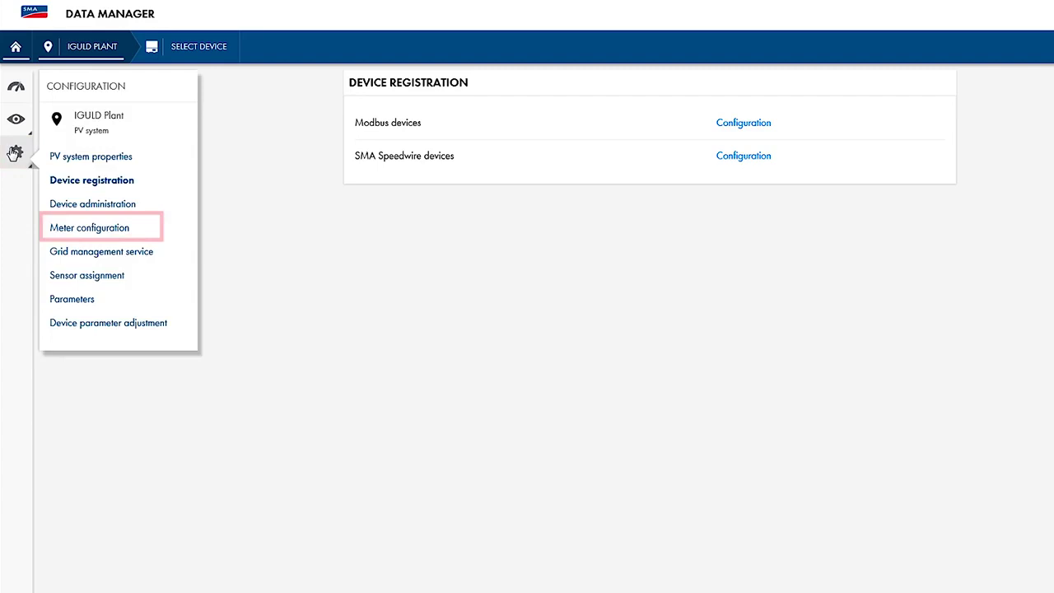
click(101, 233)
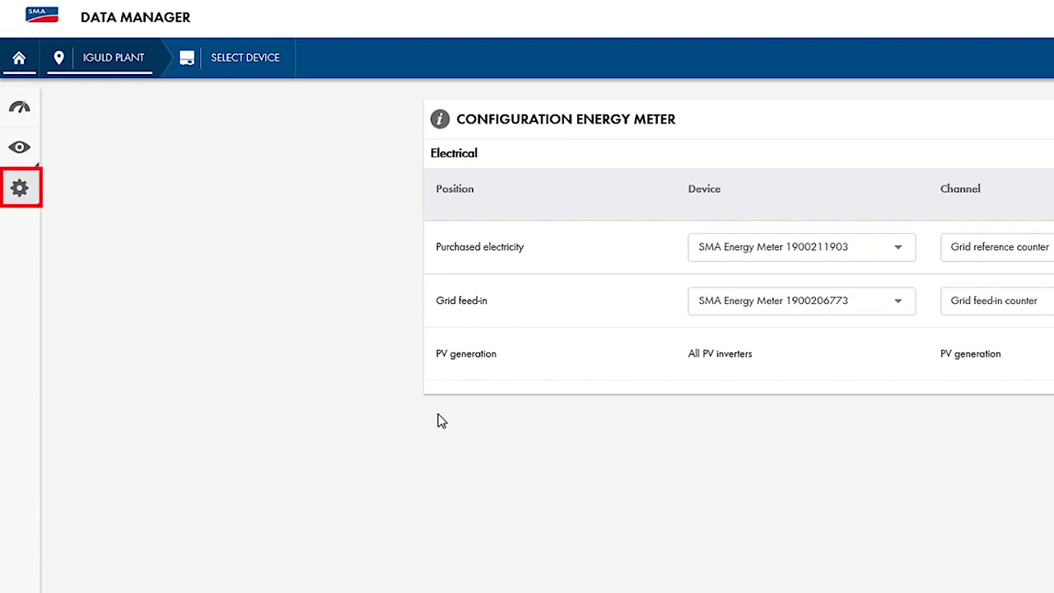
Open the Grid management service page from the Configuration menu.
click(13, 202)
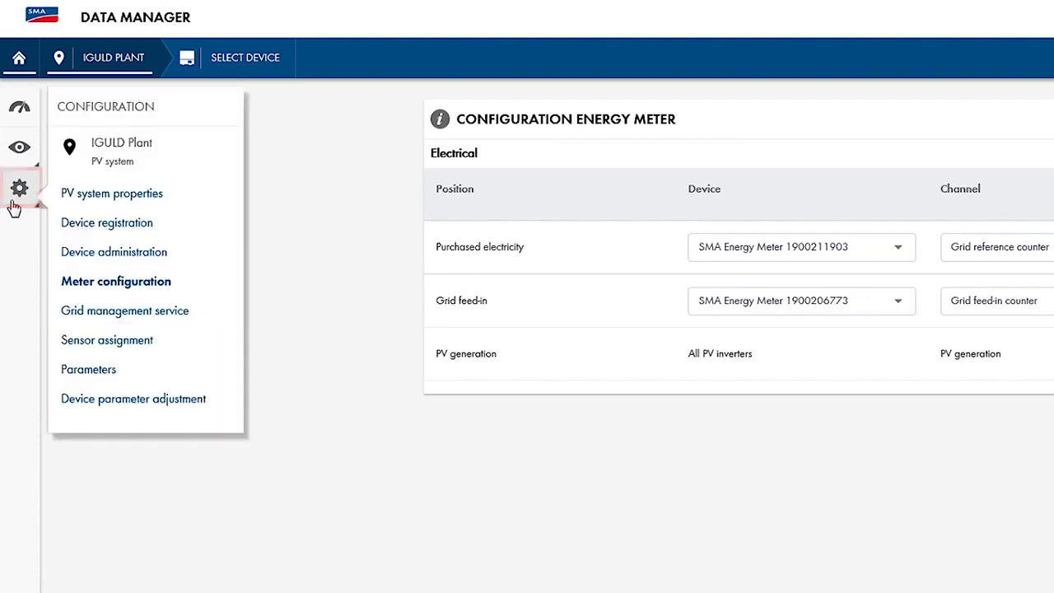
click(85, 313)
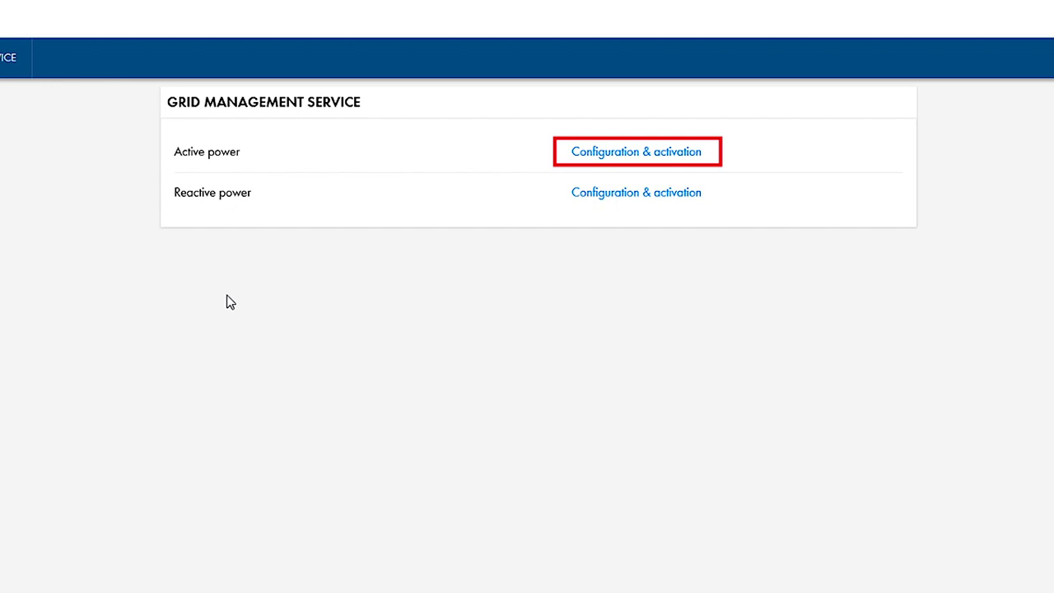
Start the Active power configuration and select Closed loop control as operating mode.
click(632, 156)
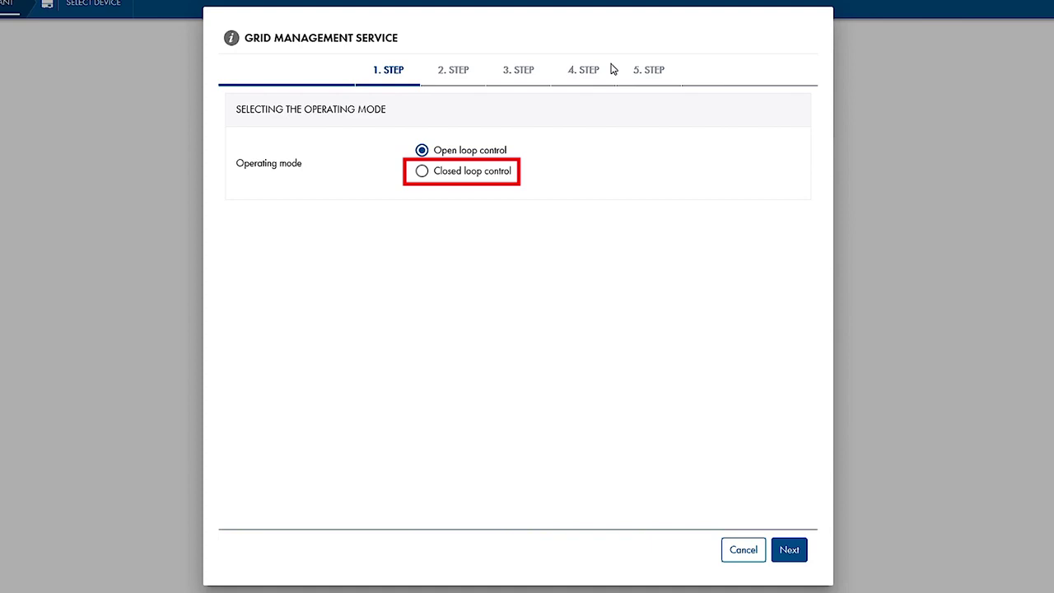
click(424, 173)
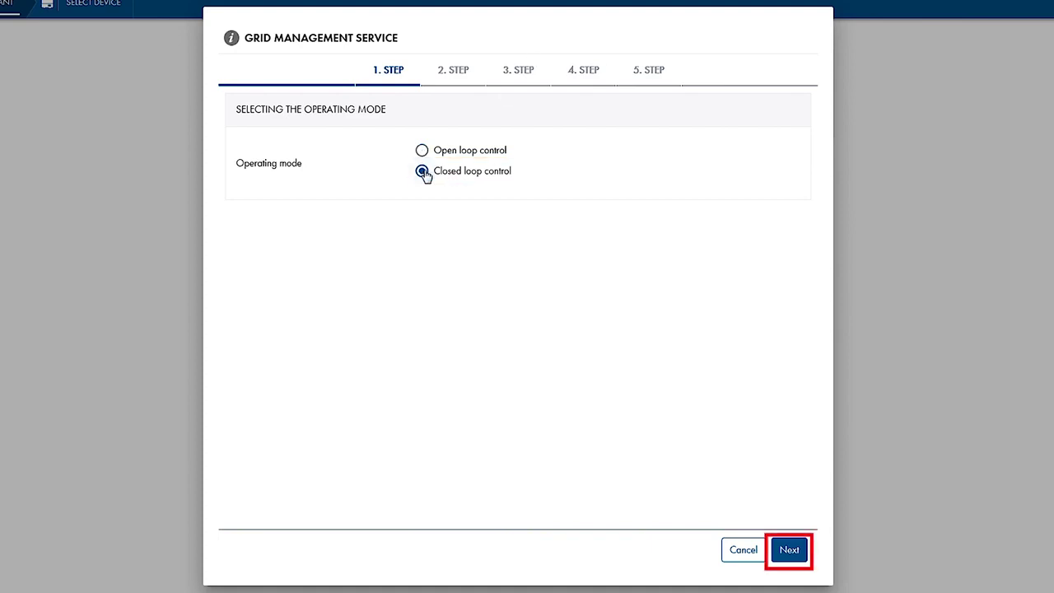
Use Manual control as setpoint source and change the active power setpoint from 100 to 0%.
click(790, 551)
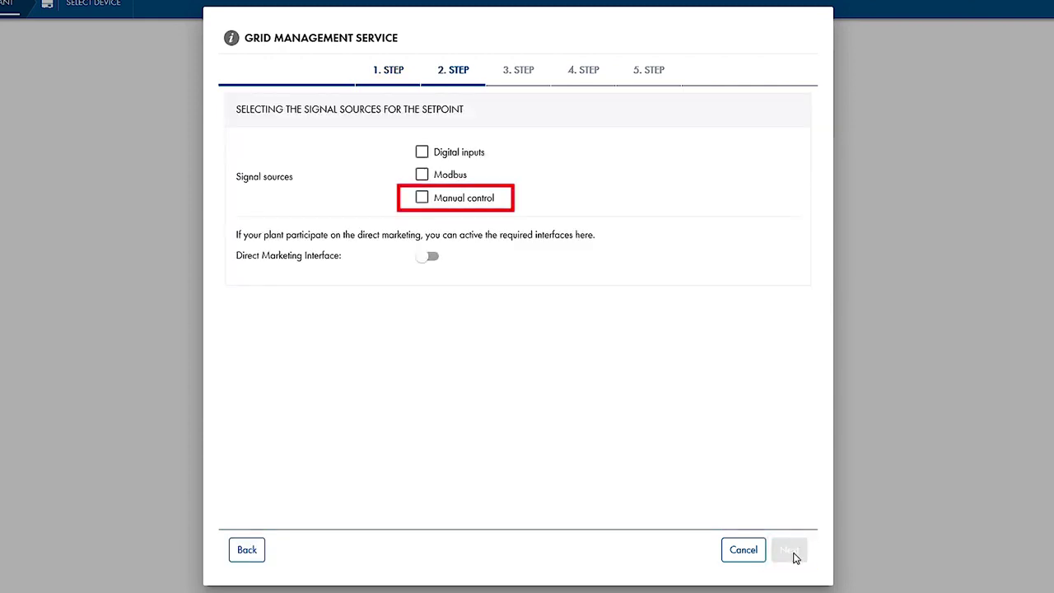
click(422, 198)
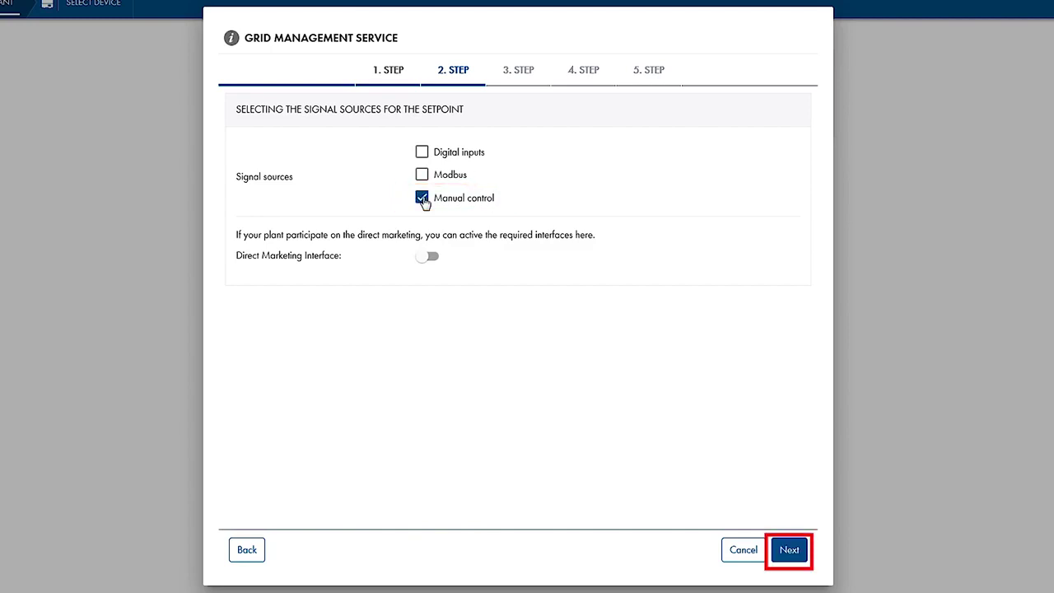
click(792, 553)
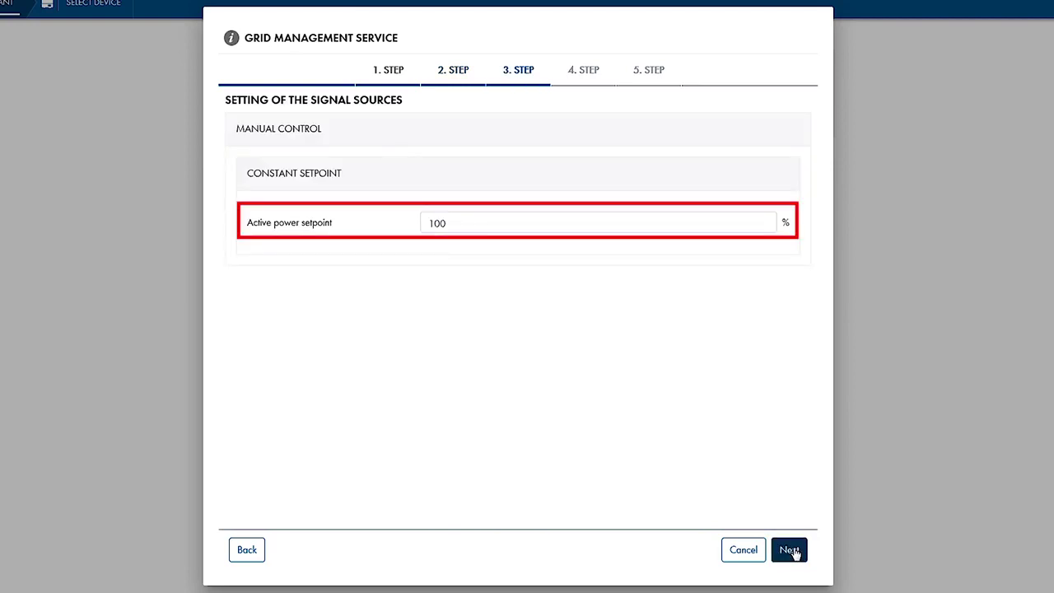
click(494, 216)
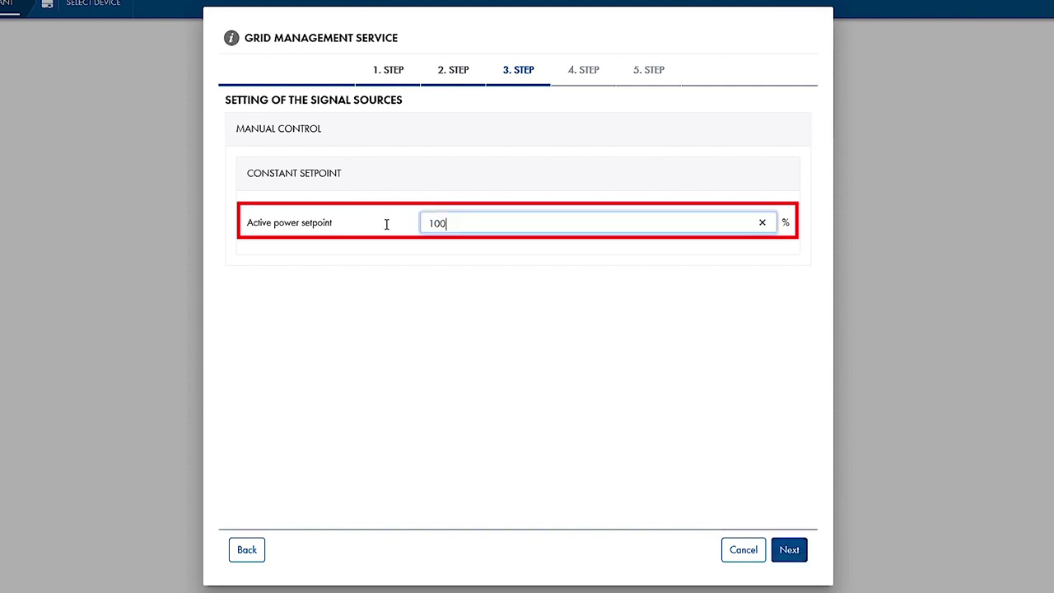
key(ctrl+a)
text(0)
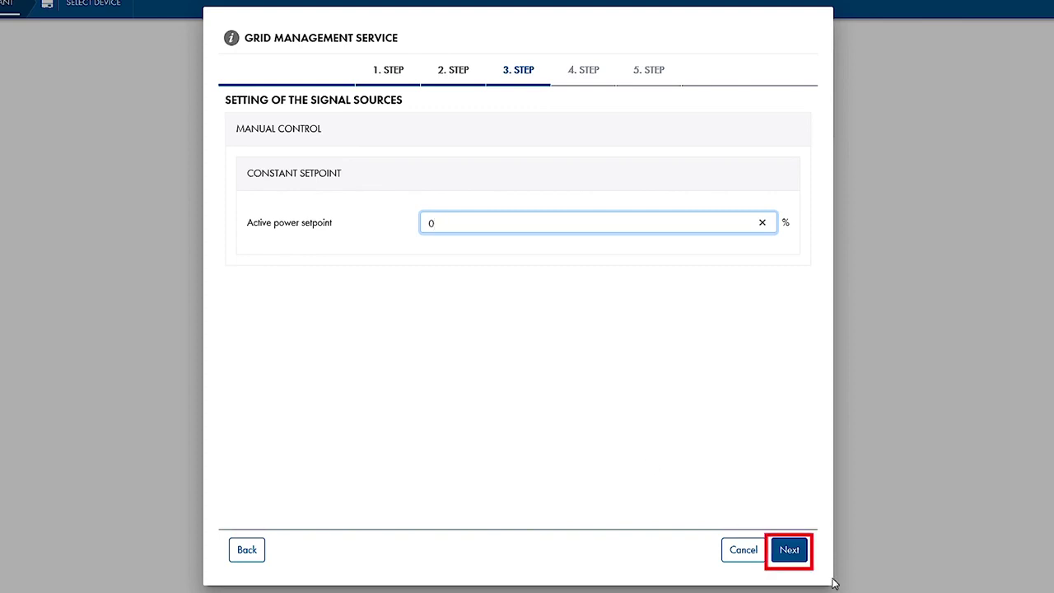
Activate setpoint modification speed with an active power gradient of 100%.
click(795, 552)
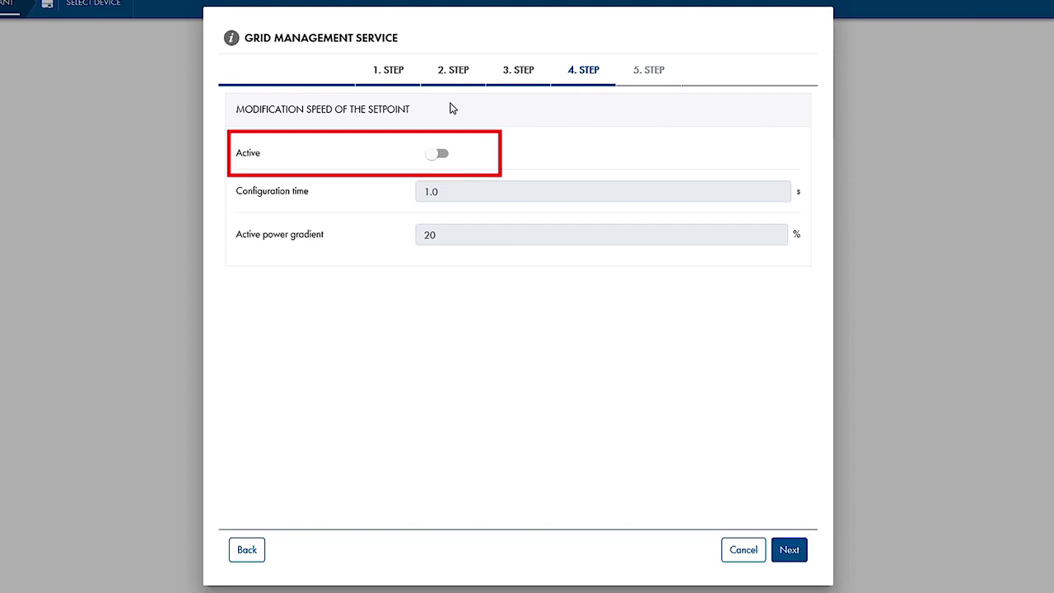
click(436, 157)
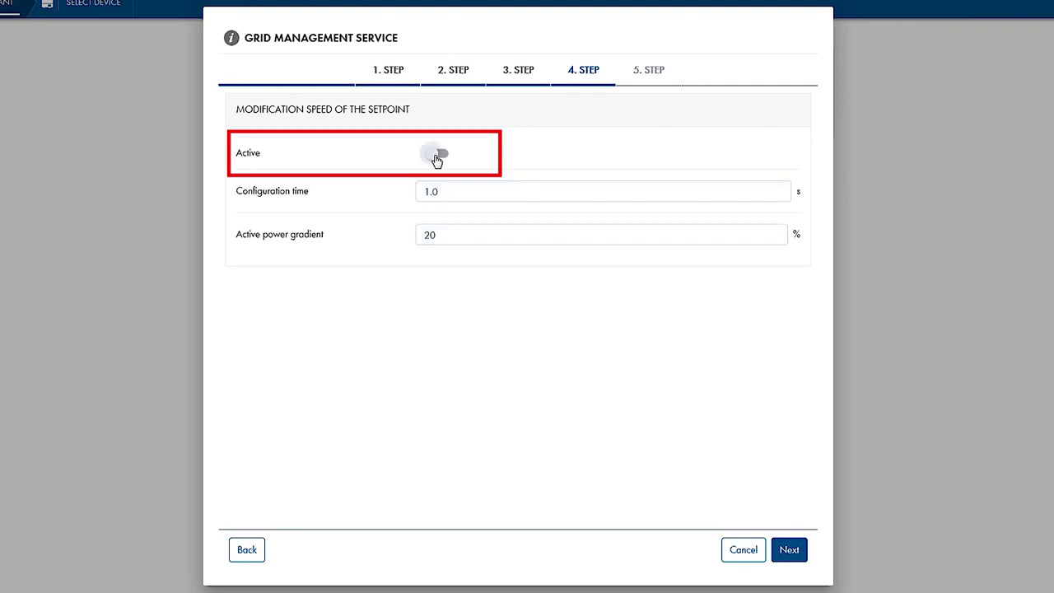
click(445, 237)
text(100)
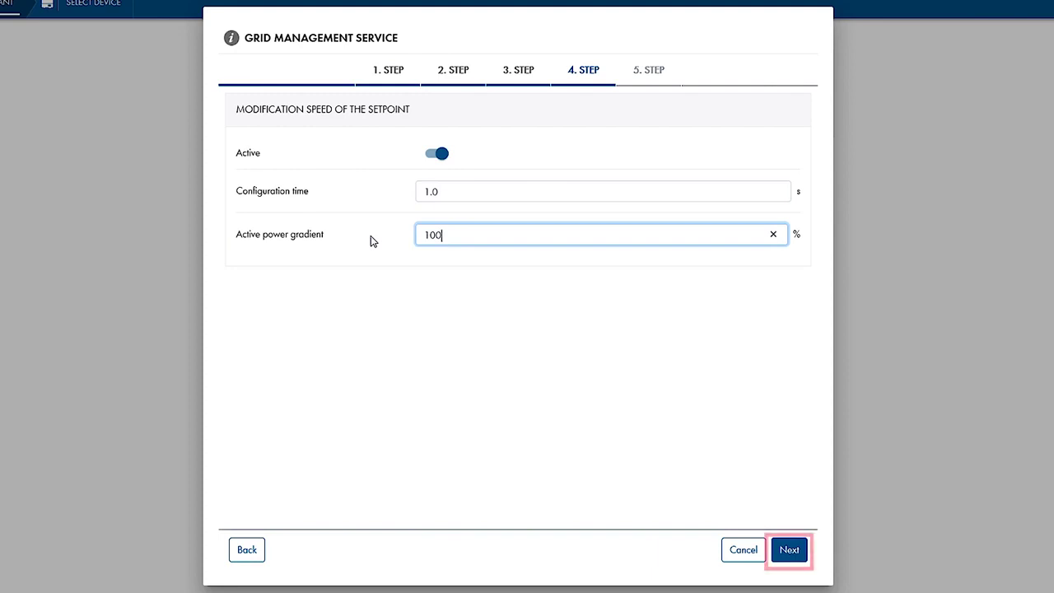
Advance to wizard step 5 and select the Total system power field.
click(790, 547)
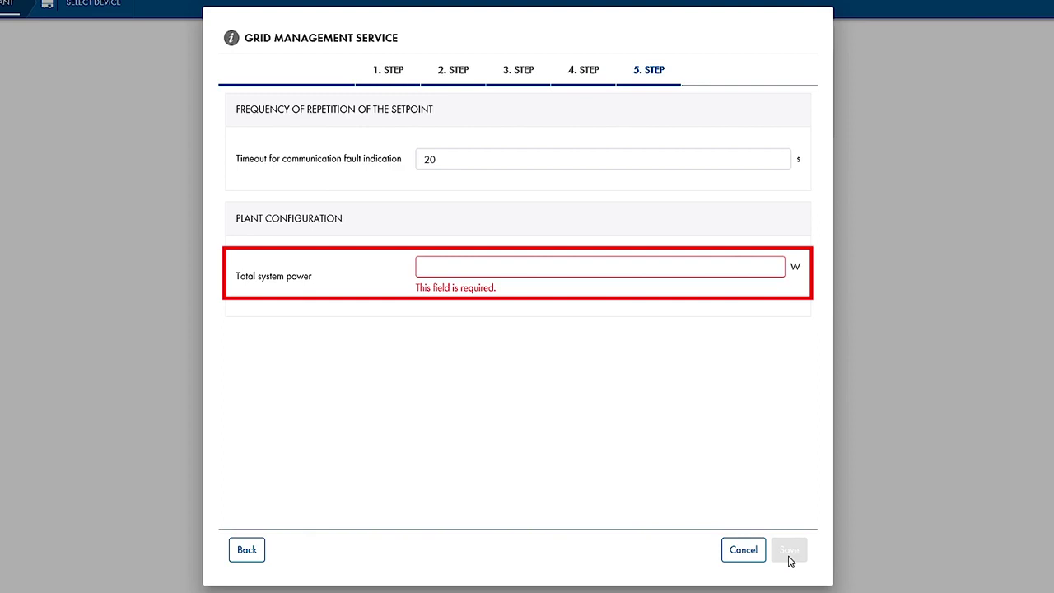
click(555, 264)
Enter 34000 W total system power, save, and confirm the dashboard shows 0% limitation.
text(34000)
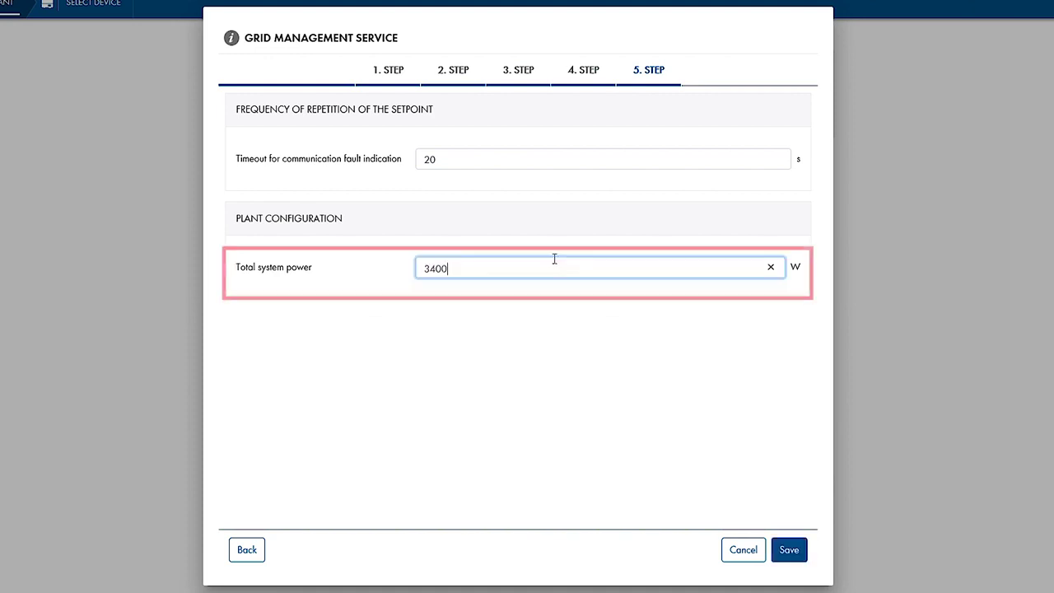
click(789, 552)
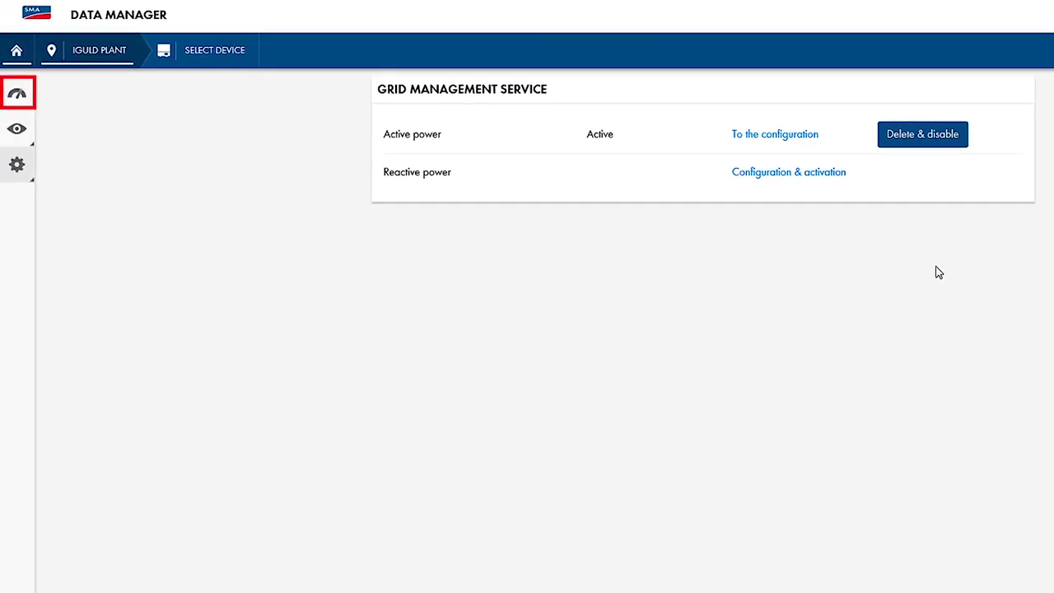
click(15, 99)
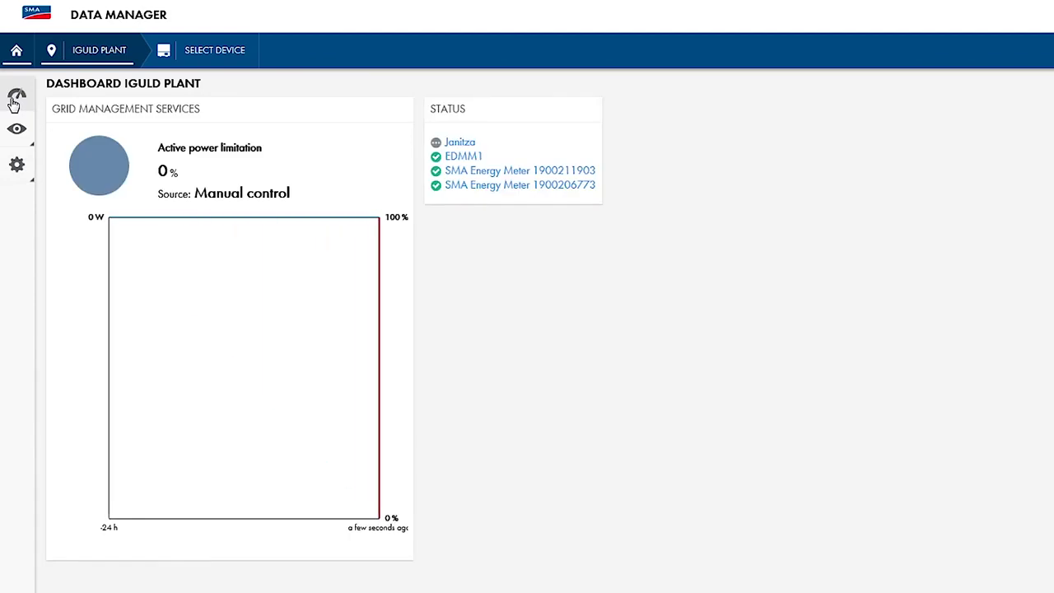